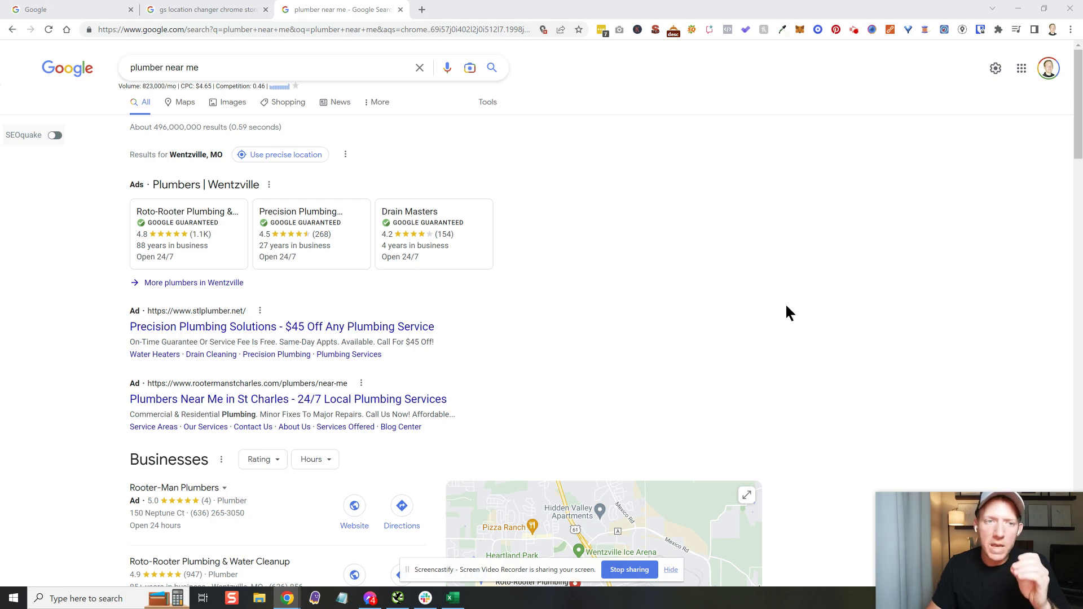
left_click(210, 14)
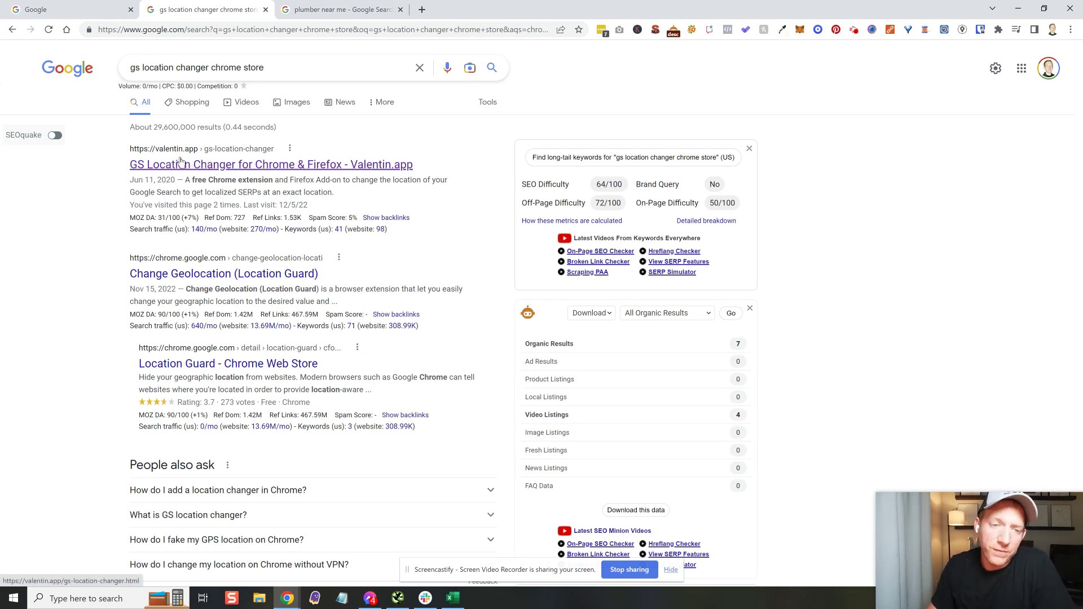
left_click(312, 13)
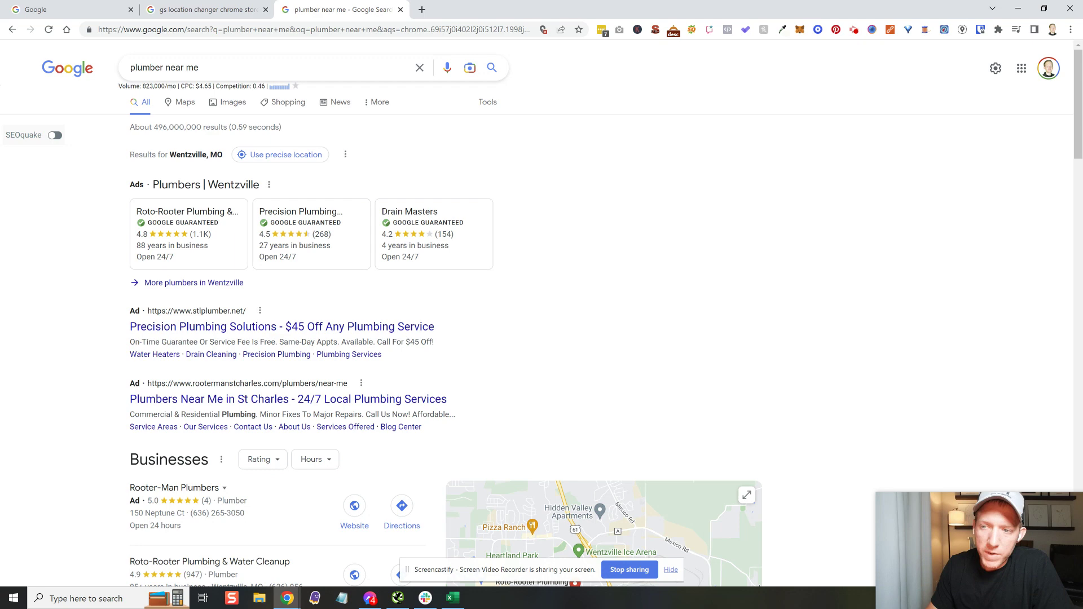
mouse_move(1080, 113)
left_mouse_down()
mouse_move(1078, 177)
mouse_move(1077, 60)
left_mouse_up()
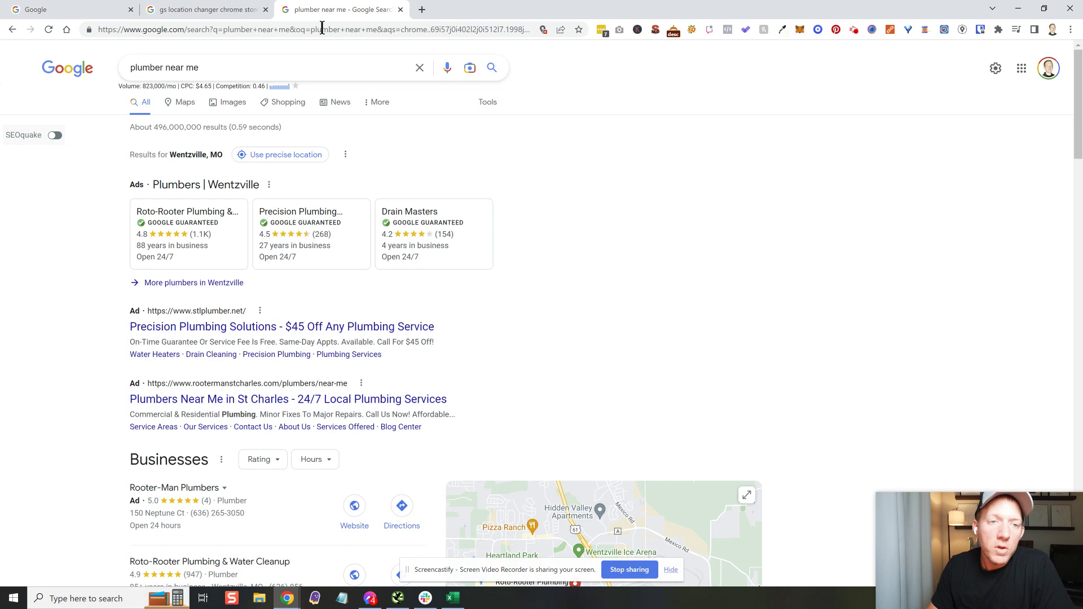
Pick Indianapolis, IN, USA as the GS Location Changer location and enable overwrite
left_click(962, 32)
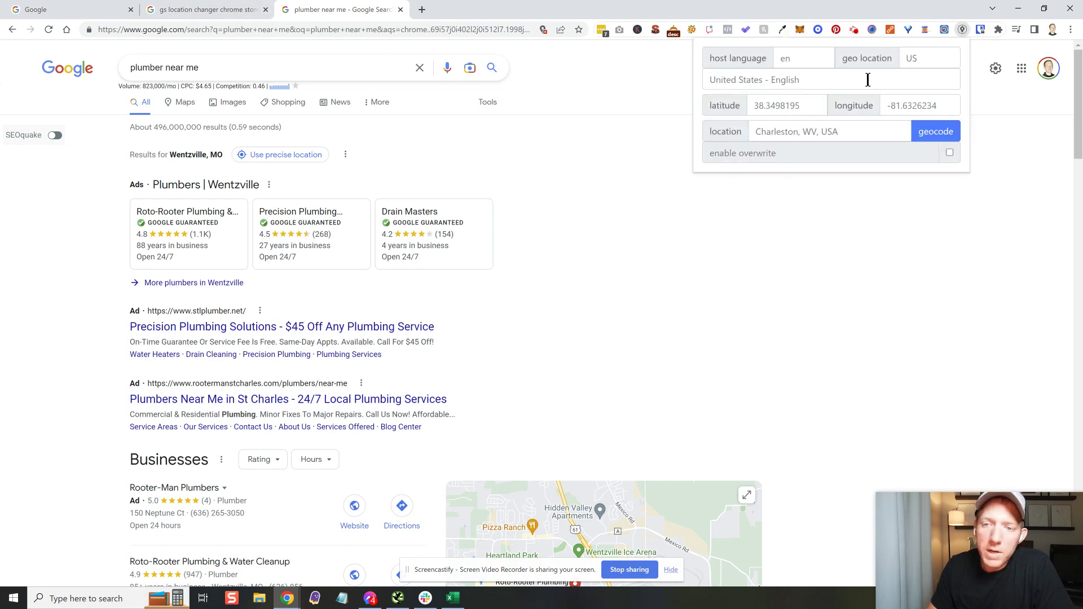
left_click(830, 131)
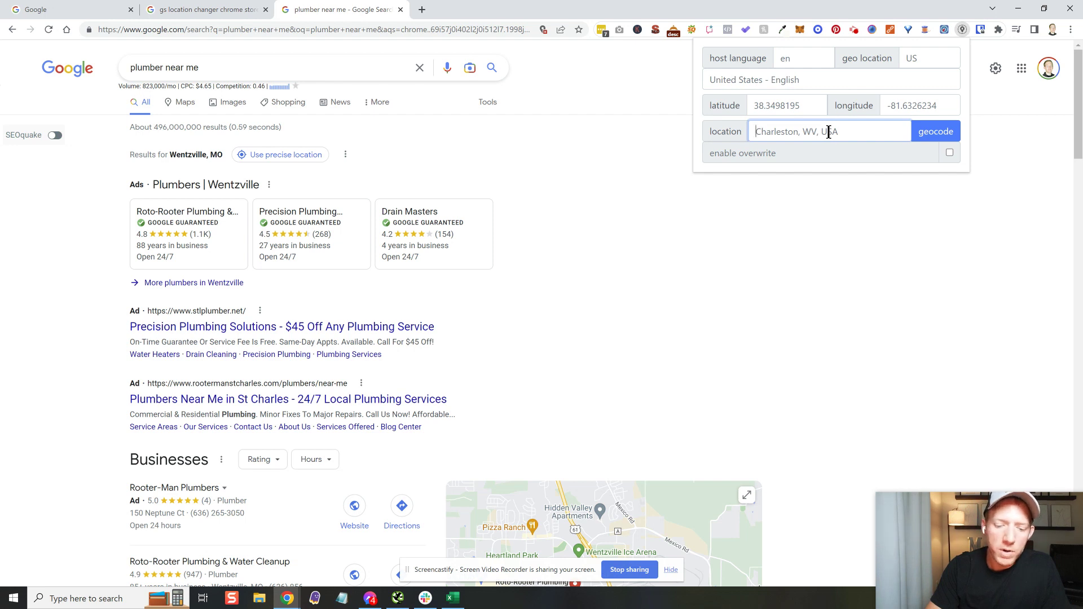
type("indianapolis, IN, USA")
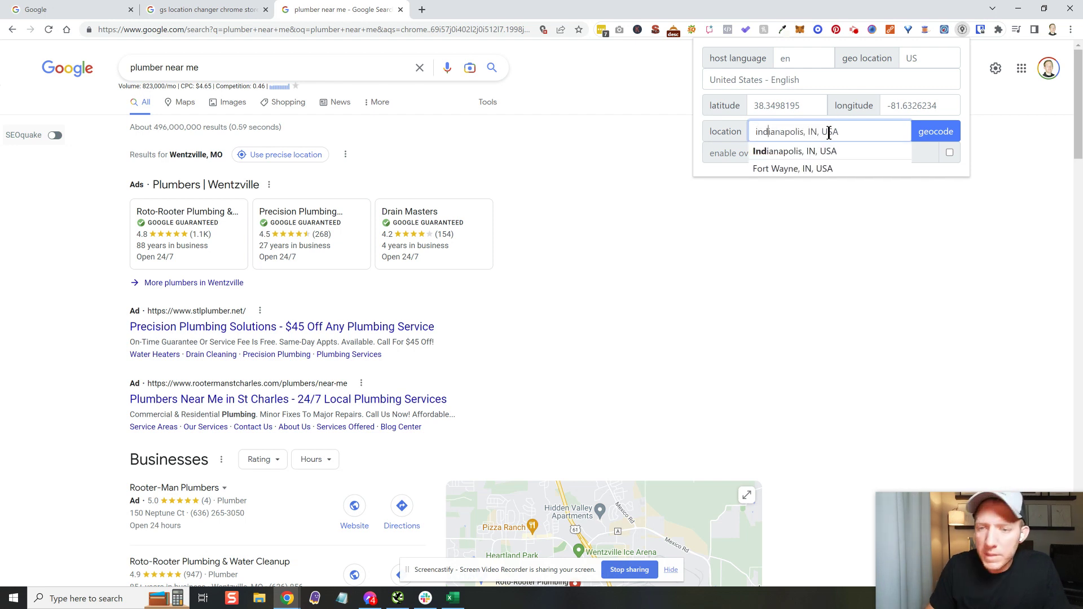
left_click(832, 150)
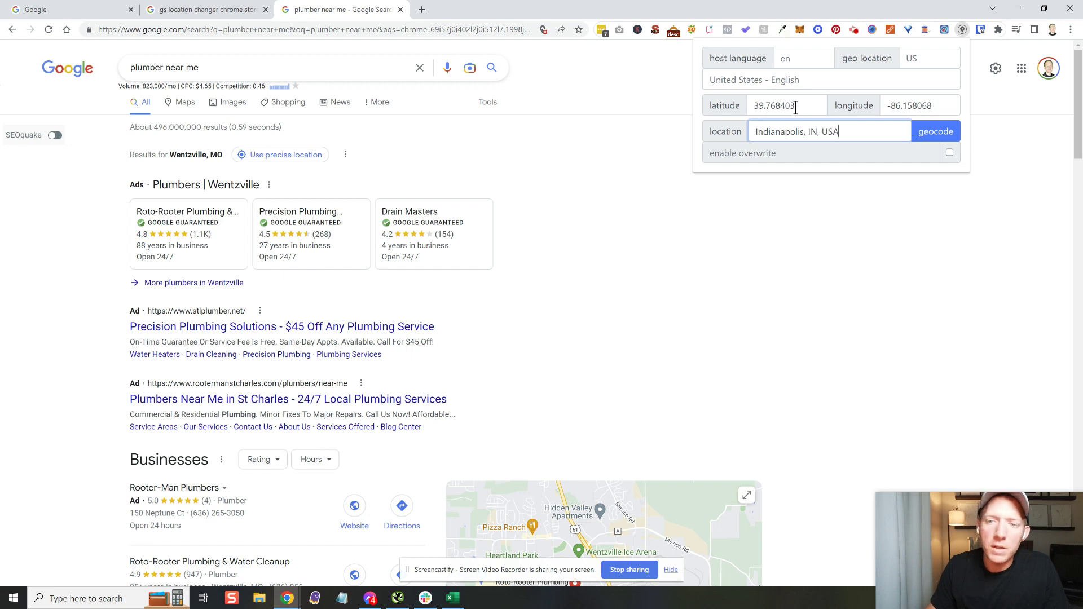
left_click(935, 134)
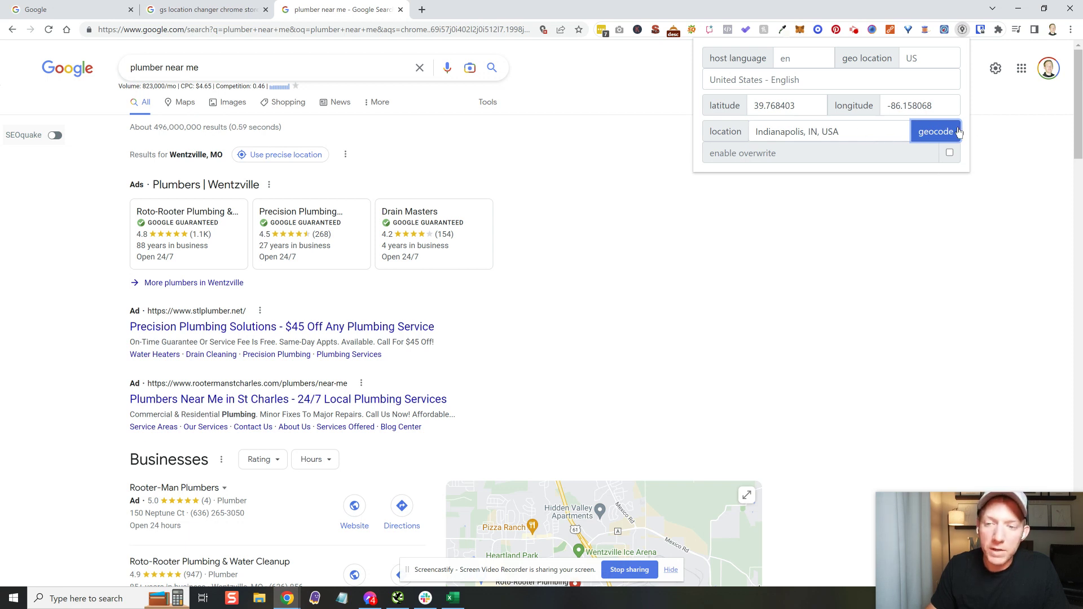
left_click(950, 153)
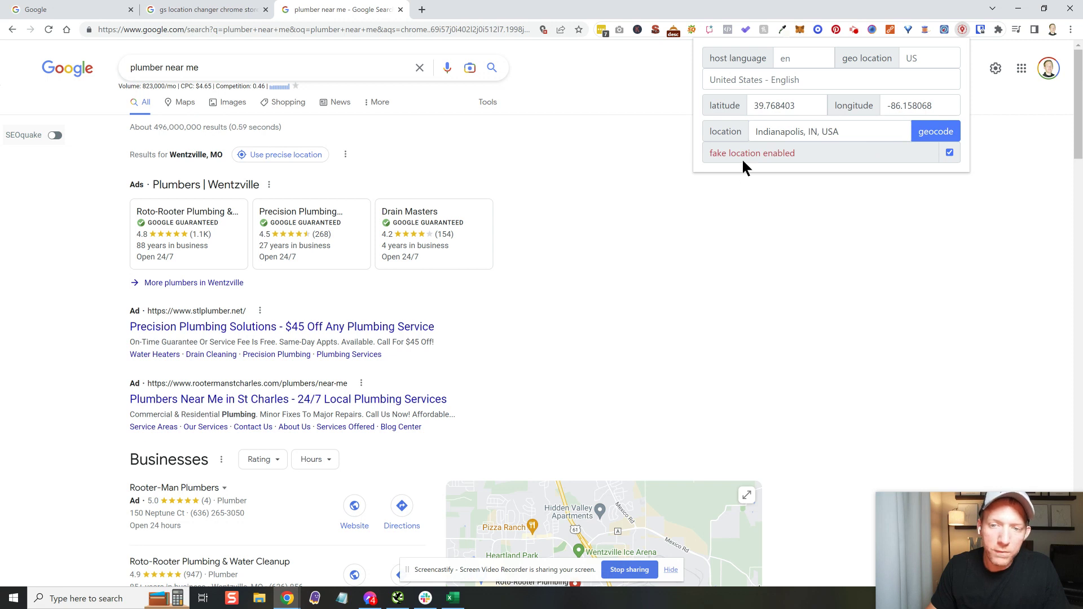
left_click(633, 195)
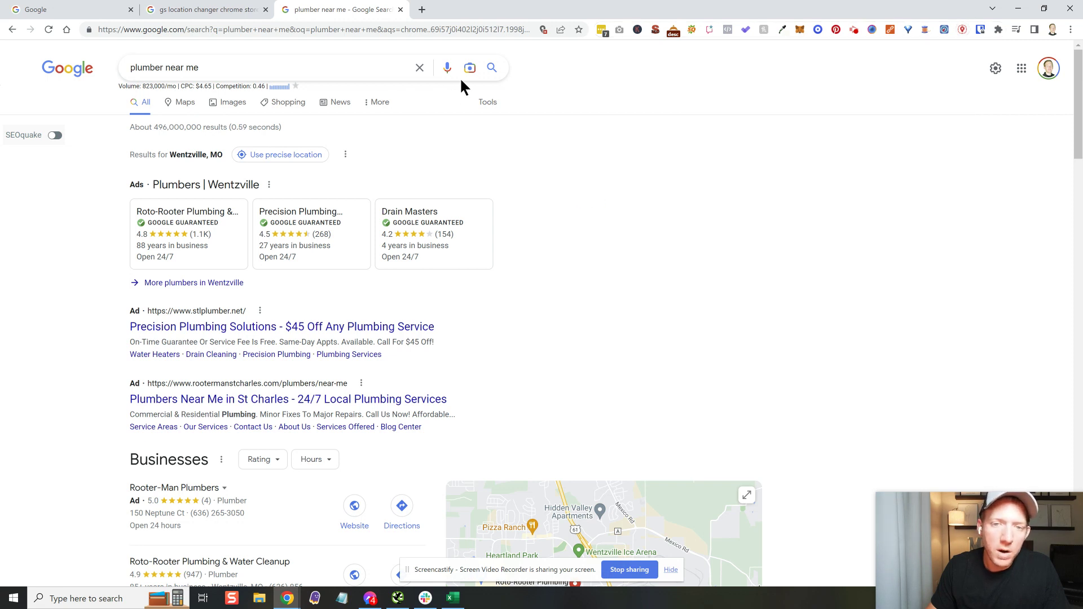
Rerun 'plumber near me' and check the results use Indianapolis, IN 46204
left_click(491, 70)
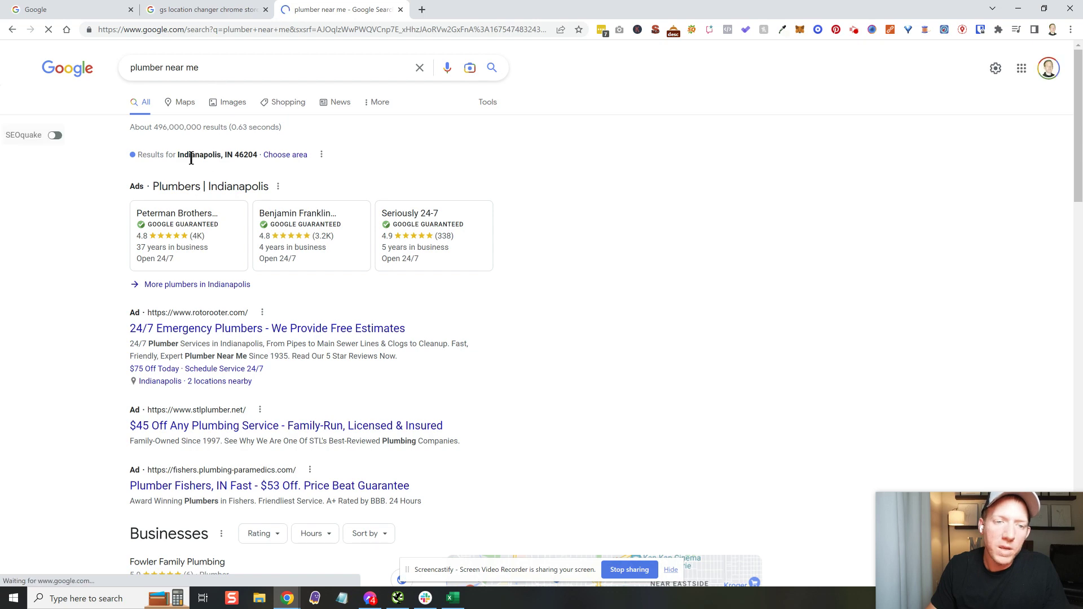
left_click_drag(190, 154, 233, 155)
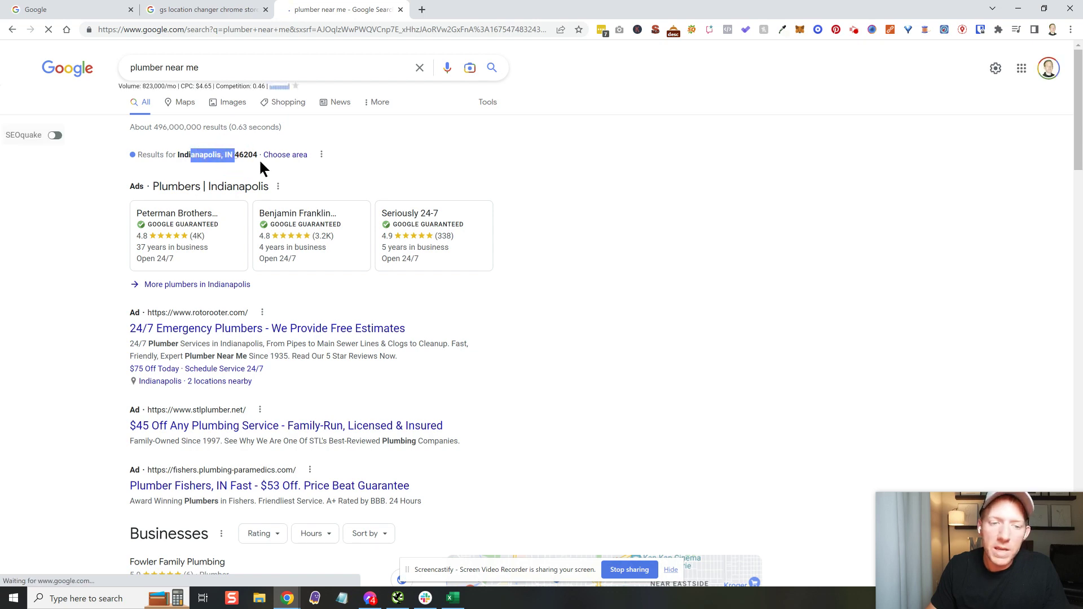
scroll(605, 237, "down", 3)
scroll(626, 241, "down", 2)
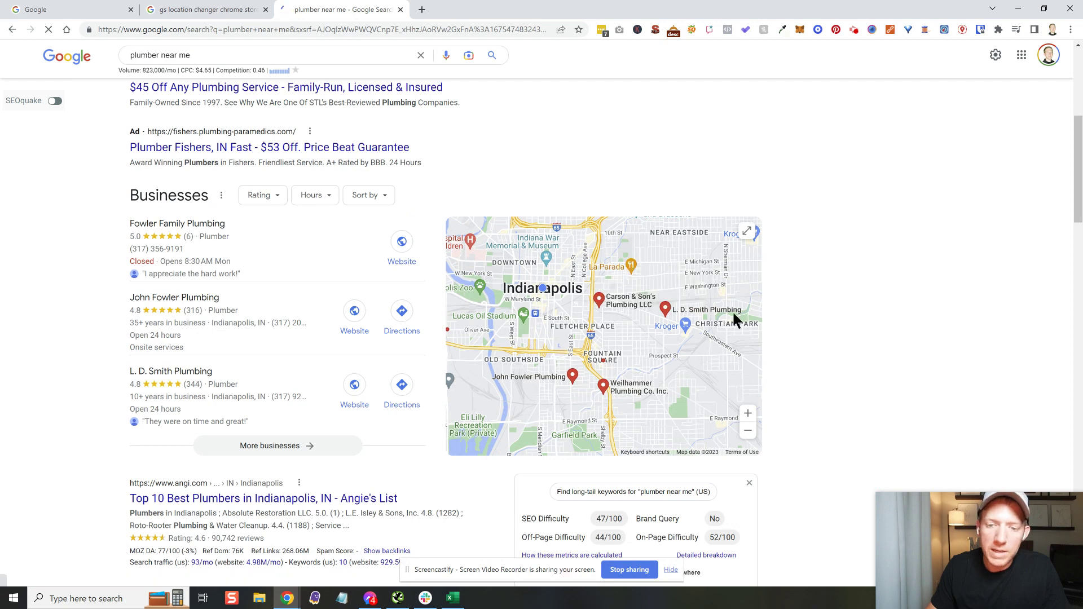
scroll(592, 322, "down", 1)
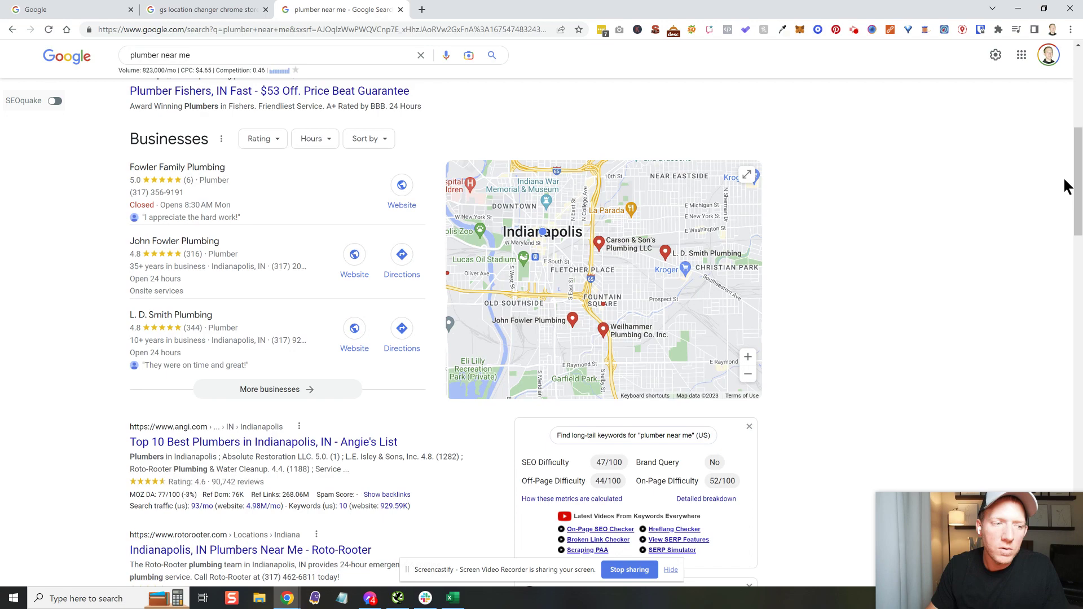
left_click_drag(1077, 179, 1077, 59)
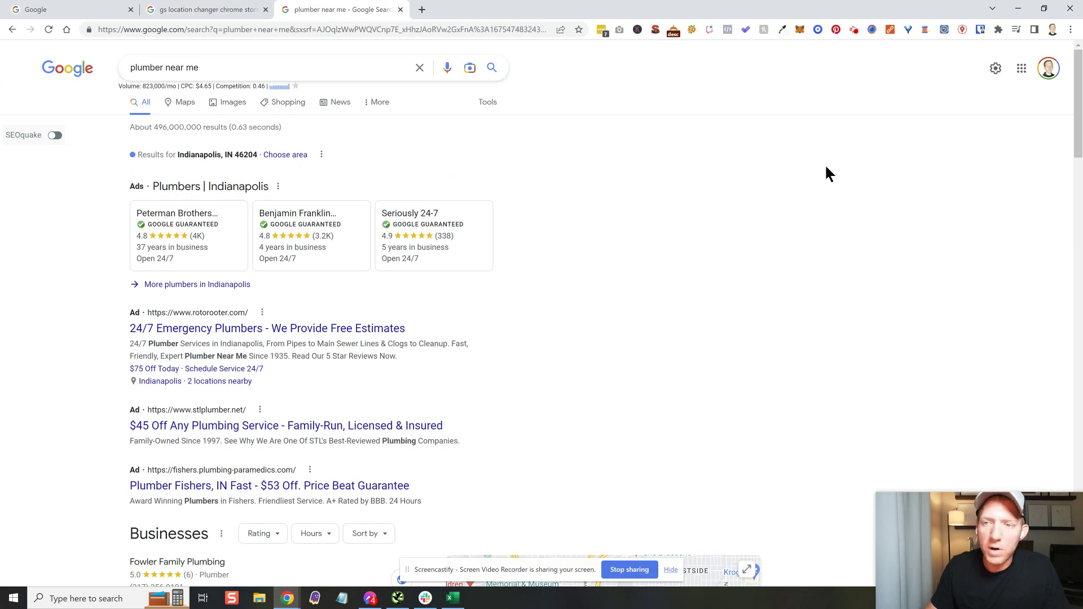
Geocode Anchorage, AK, USA as the fake location, then rerun 'plumber near me'
left_click(962, 29)
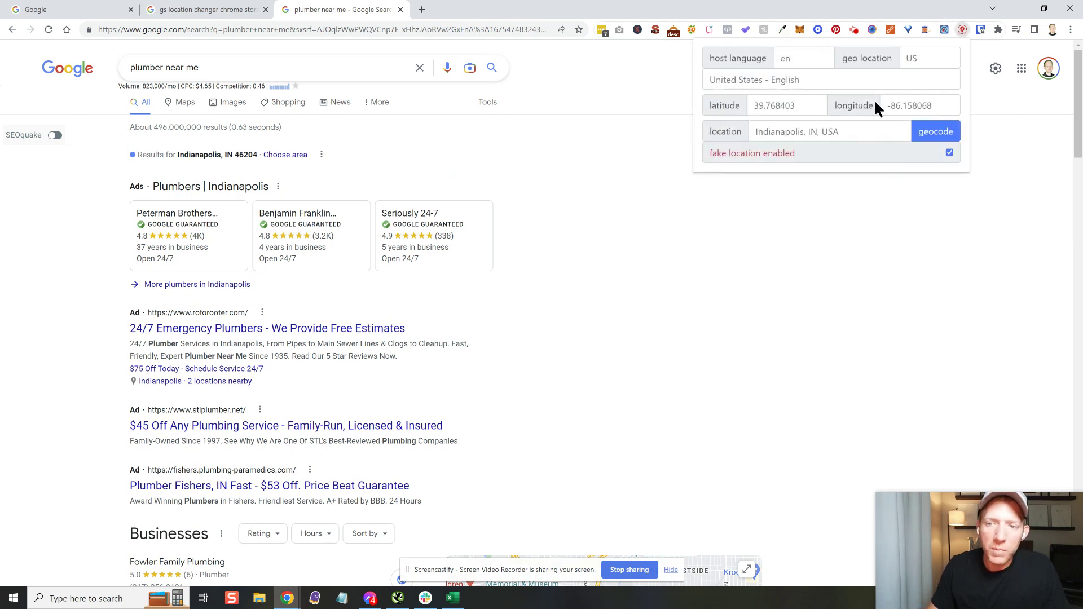
left_click(843, 130)
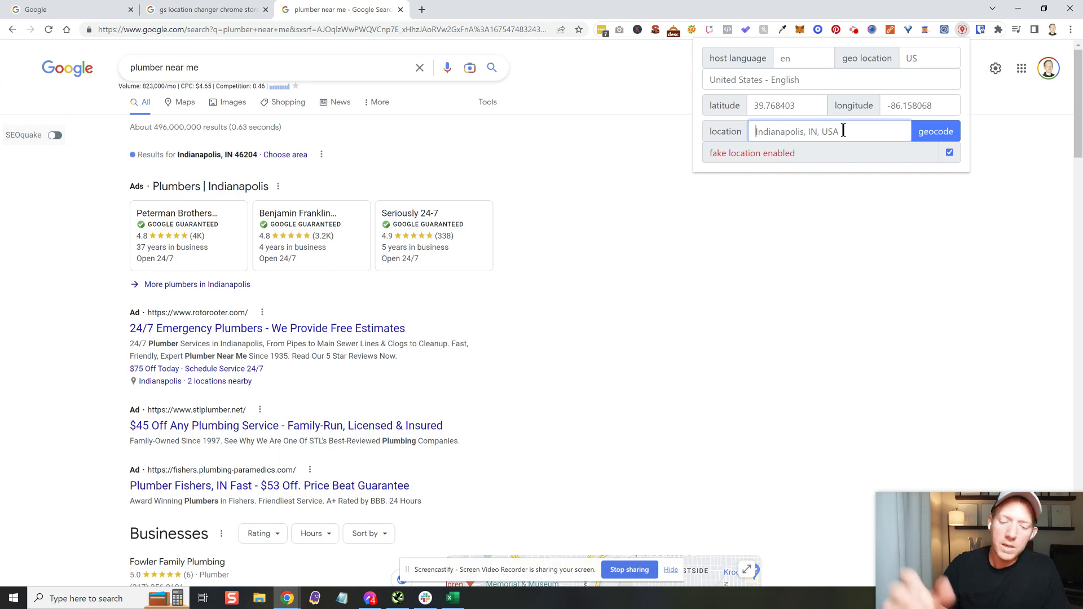
type("anchorage, ak")
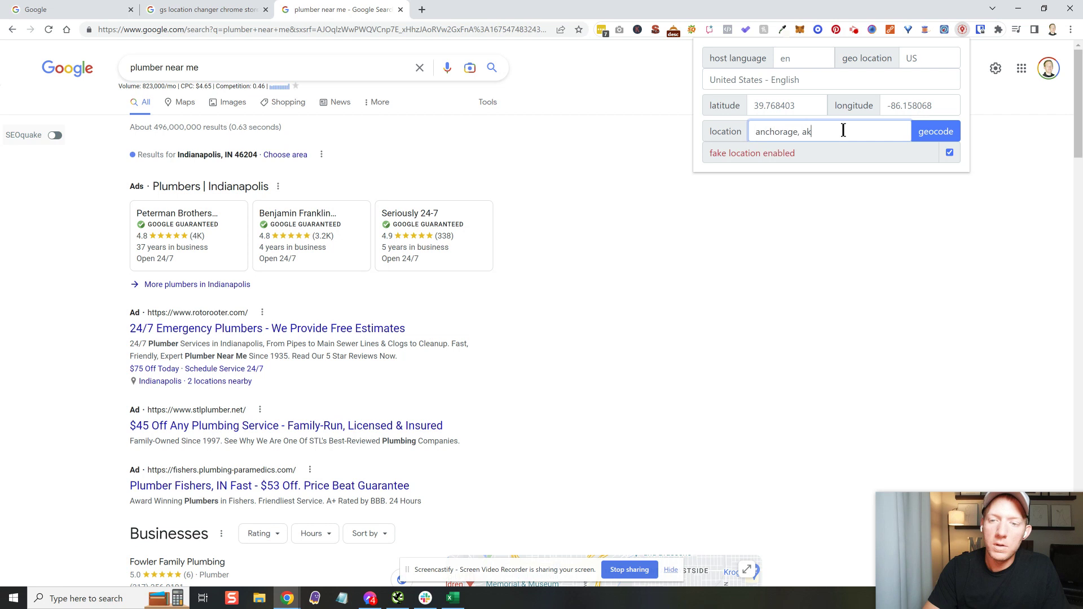
left_click(931, 132)
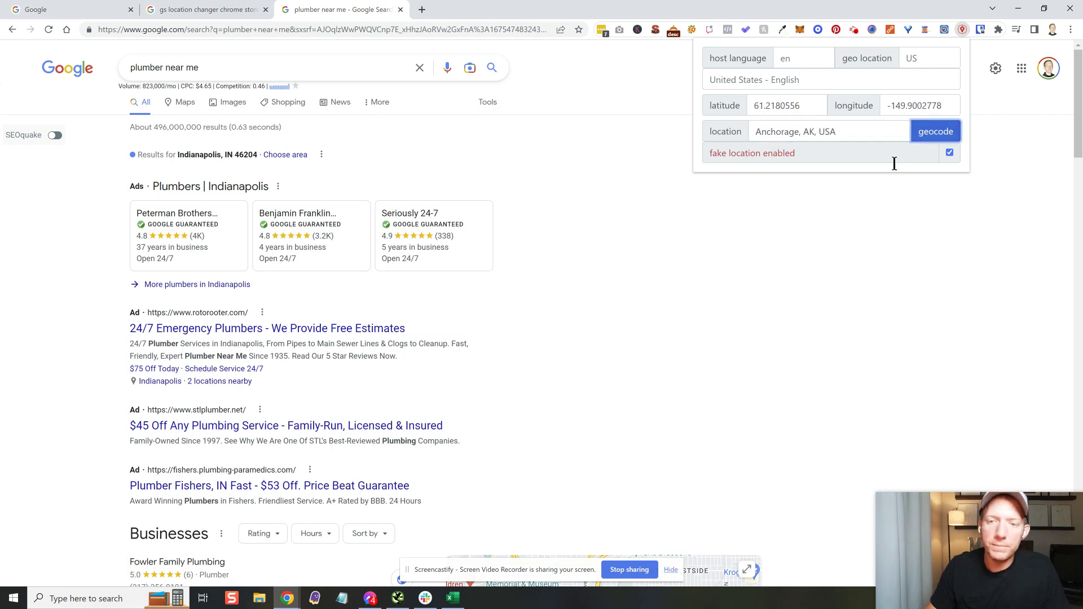
left_click(508, 166)
left_click(493, 68)
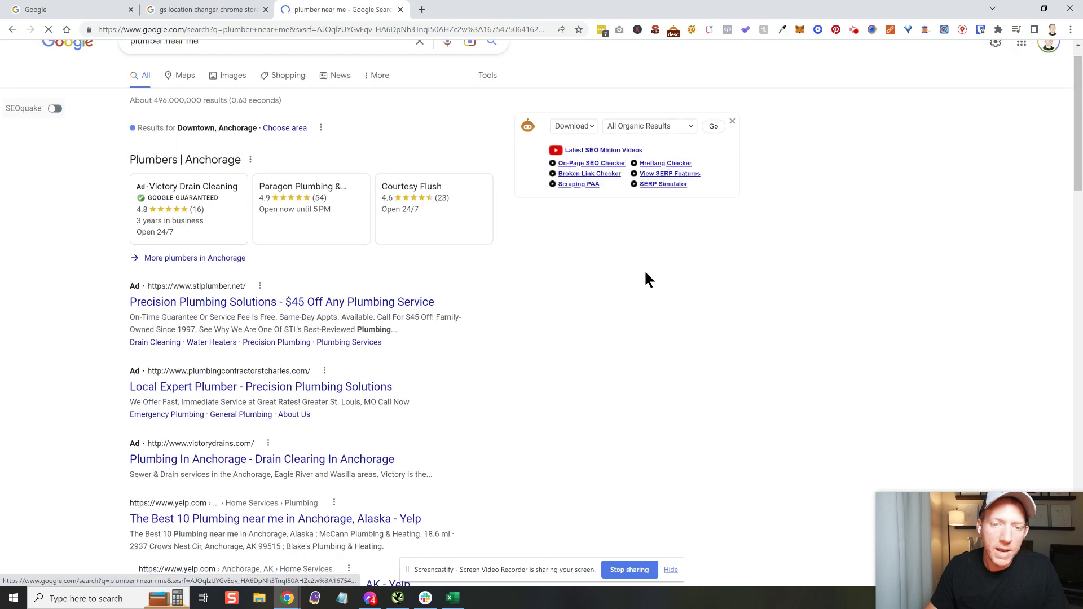
scroll(645, 269, "down", 3)
scroll(645, 270, "down", 3)
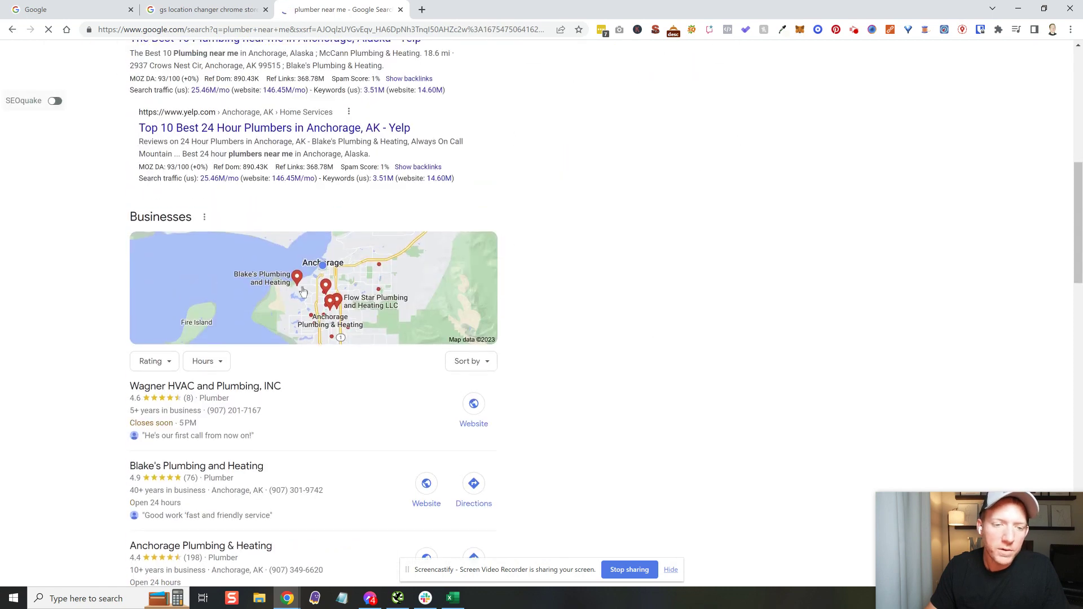
scroll(394, 305, "up", 1)
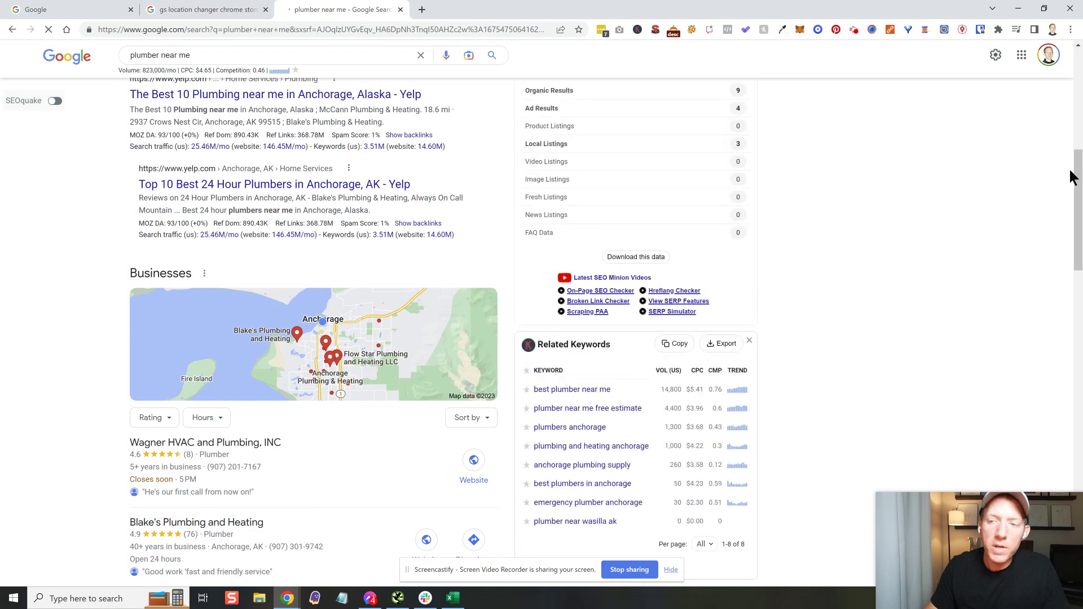
Return to the 'gs location changer chrome store' results tab
left_click(208, 9)
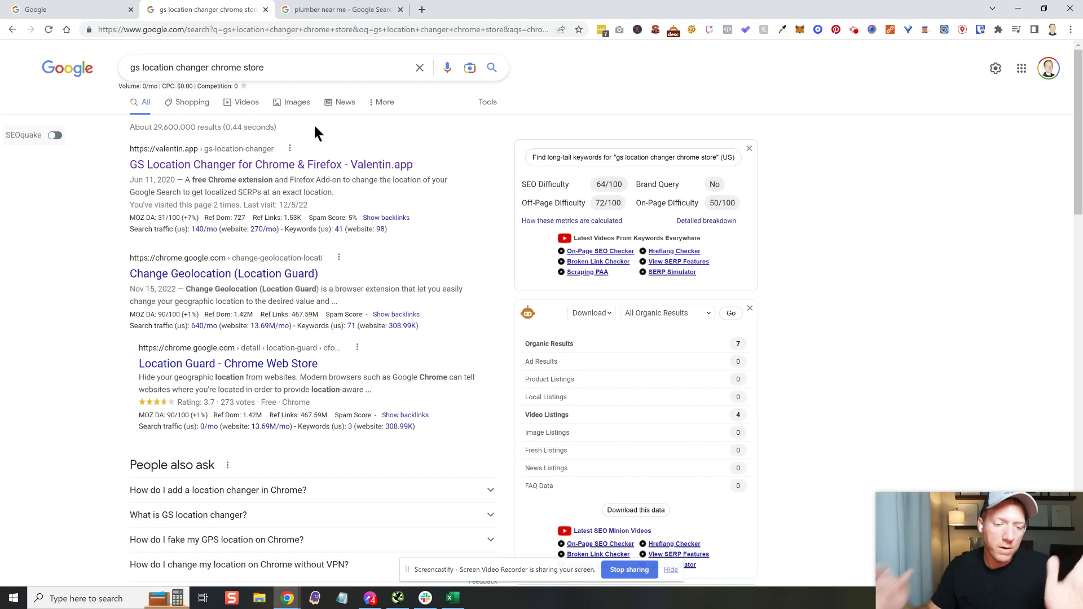
Open the valentin.app GS Location Changer article and follow its 'Chrome Extension' download link
left_click(208, 168)
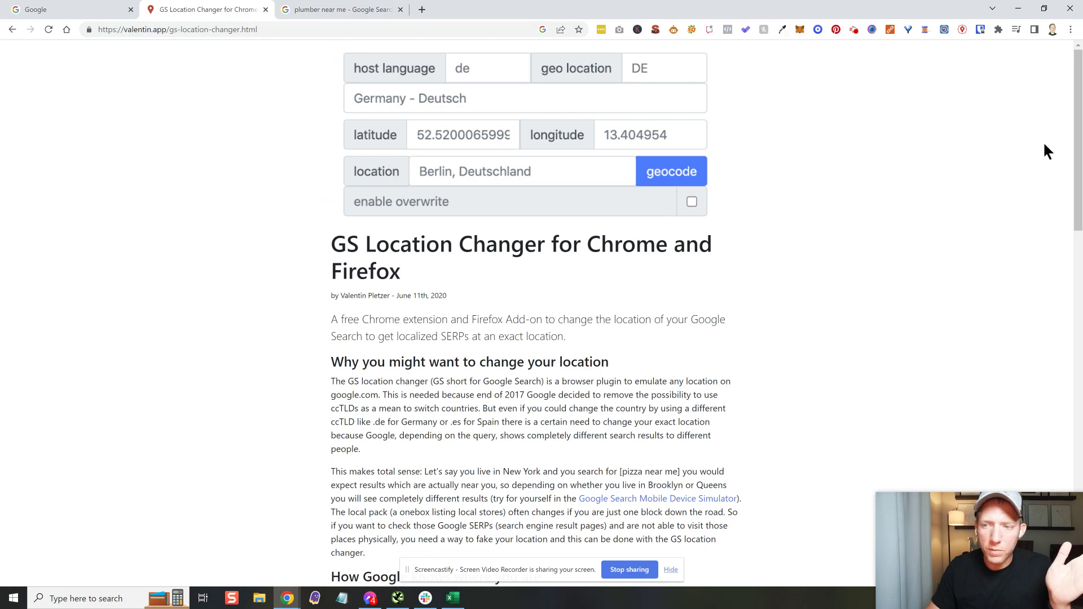
mouse_move(1079, 125)
left_mouse_down()
mouse_move(1079, 251)
mouse_move(1060, 373)
left_mouse_up()
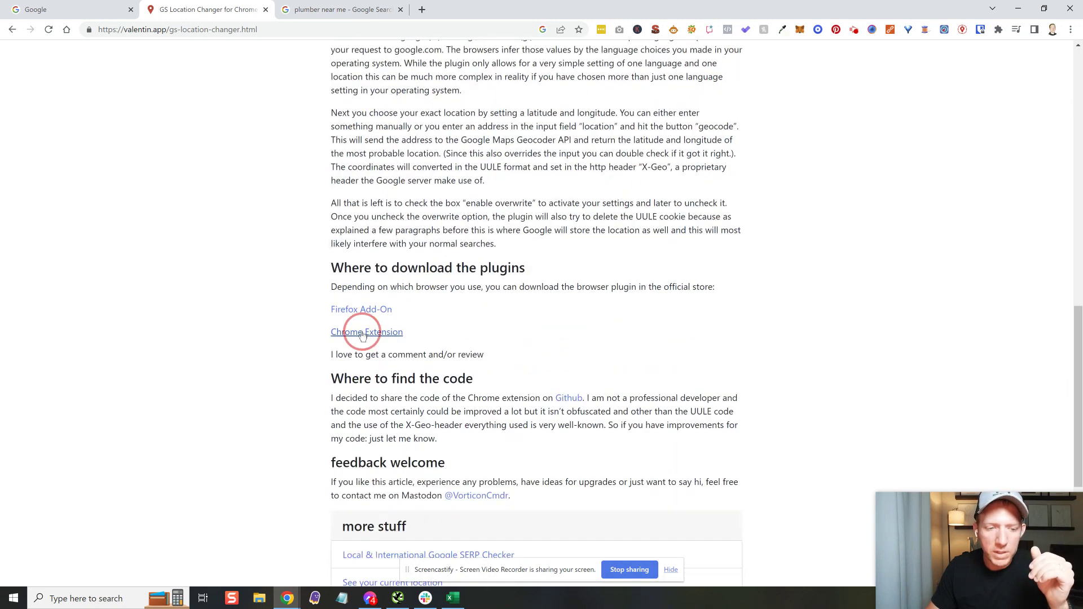
left_click(362, 333)
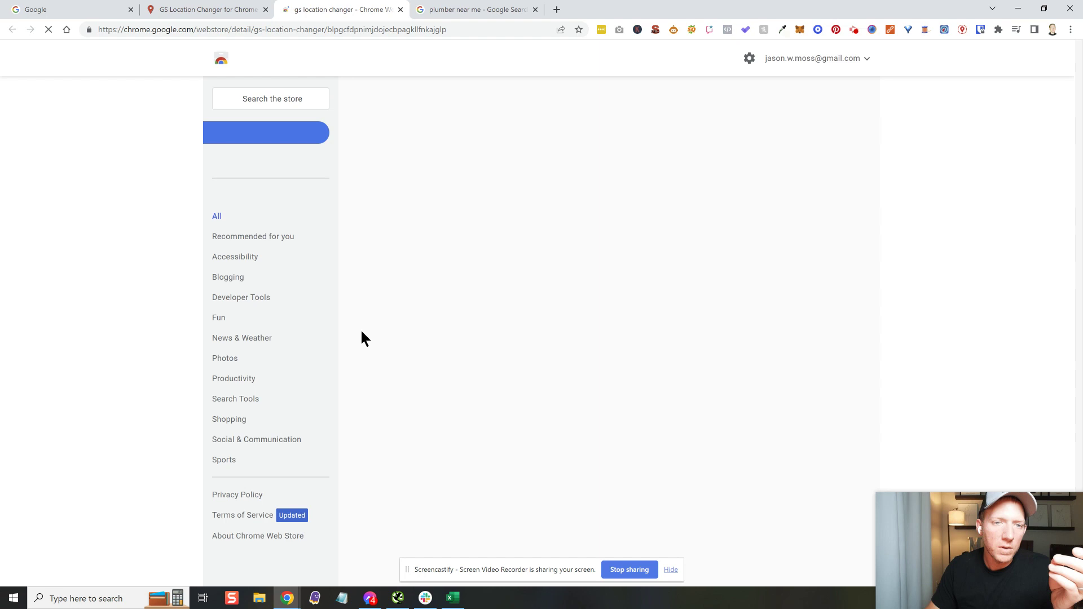